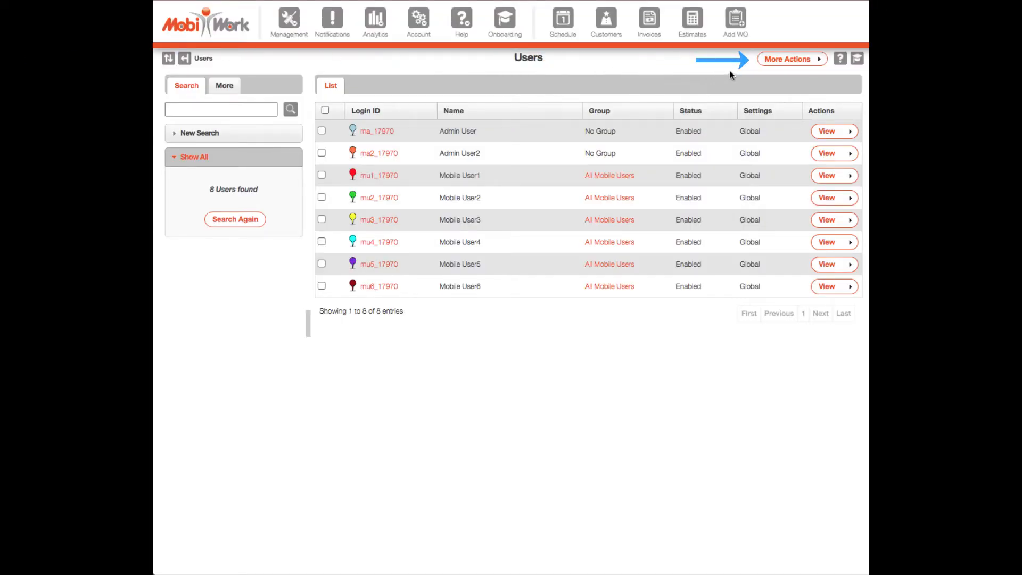
Step: Export the MobiWork user list to Excel and open the downloaded mobiwork_userlist (3).xls file
click(792, 61)
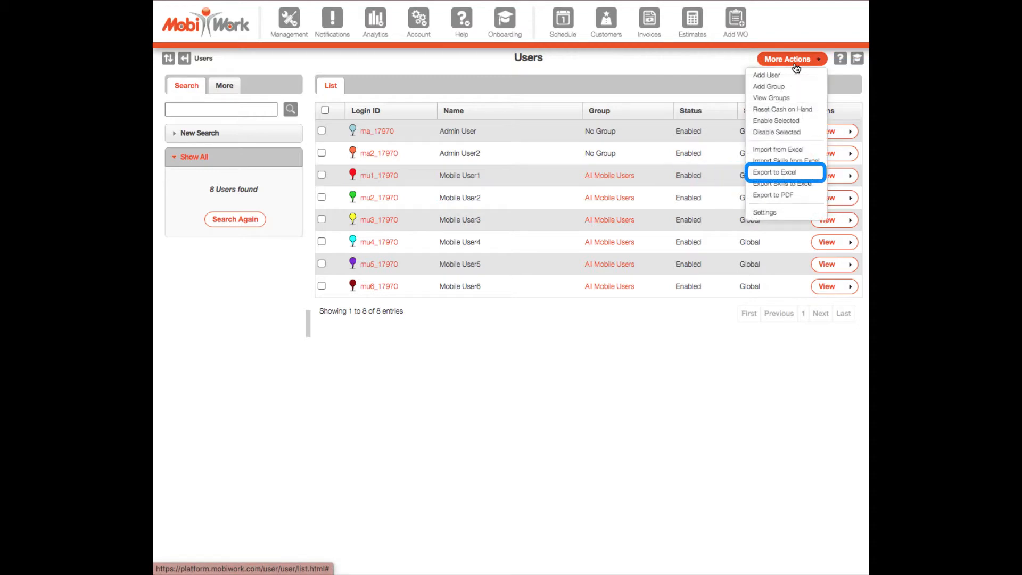
click(815, 173)
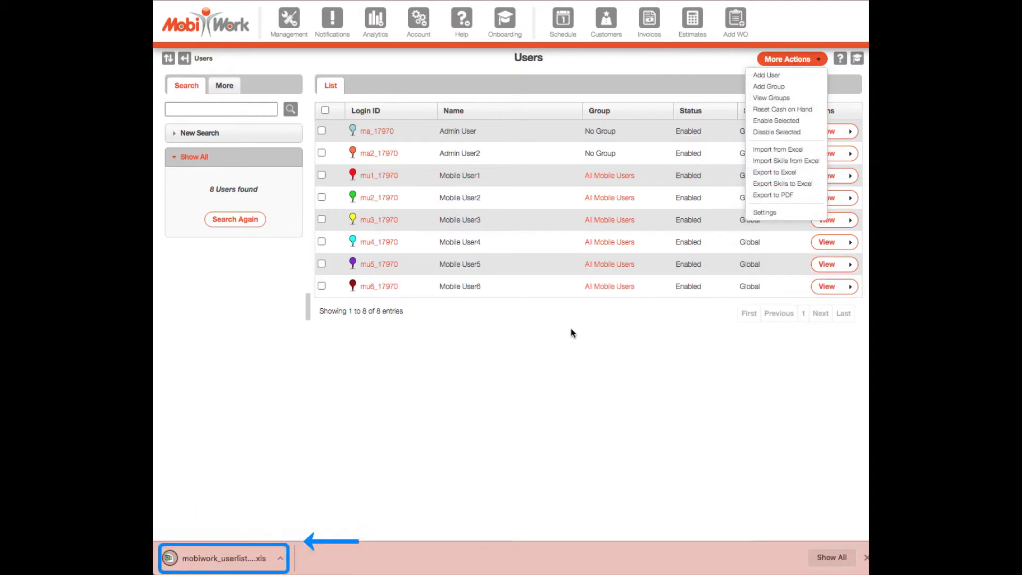
click(550, 344)
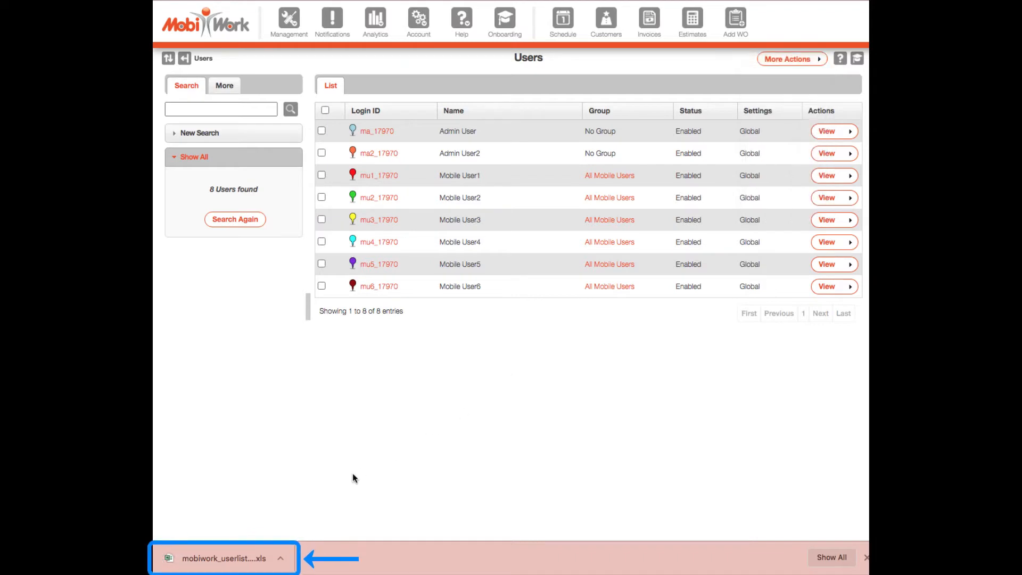
click(214, 551)
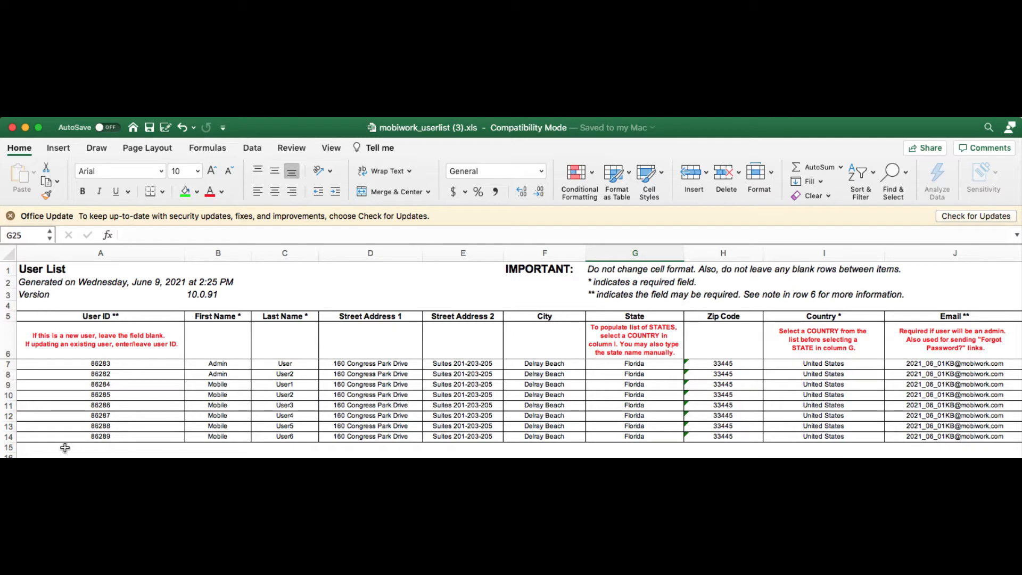
Step: Clear user rows 10–14 and delete the two admin rows, leaving Mobile User1 in row 7
drag(8, 438, 8, 364)
key(Delete)
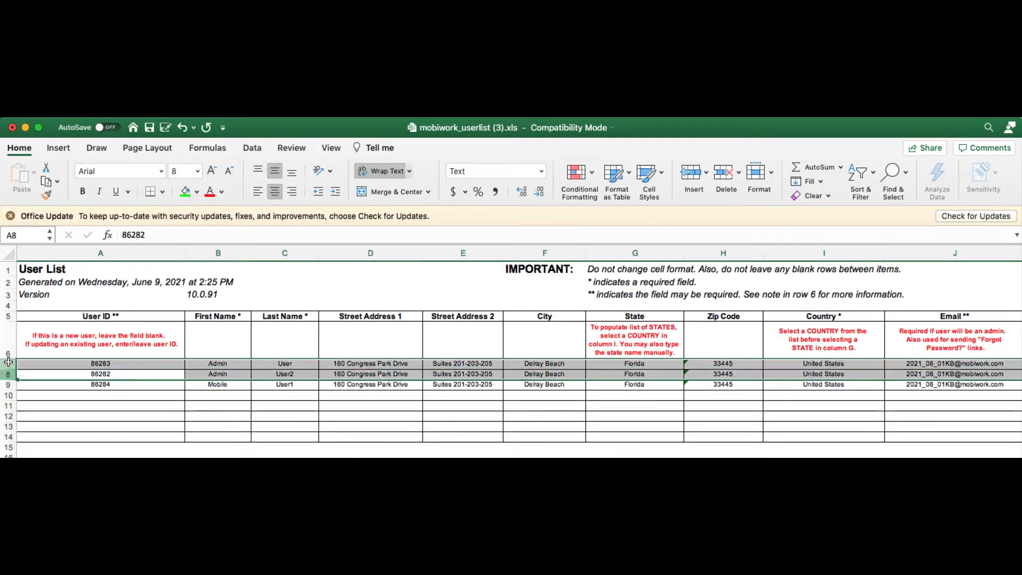
right_click(9, 364)
click(46, 437)
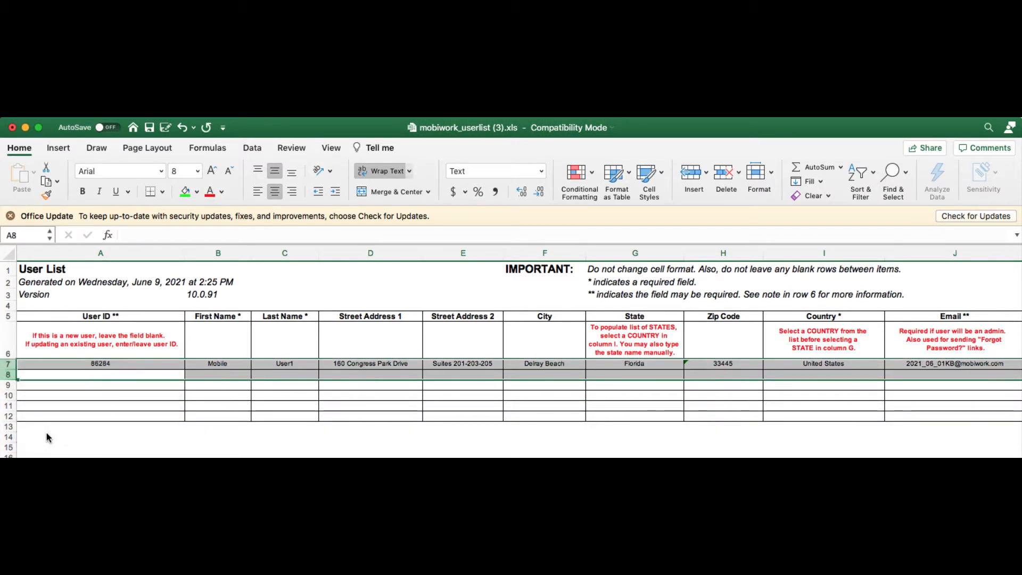
click(213, 468)
click(275, 509)
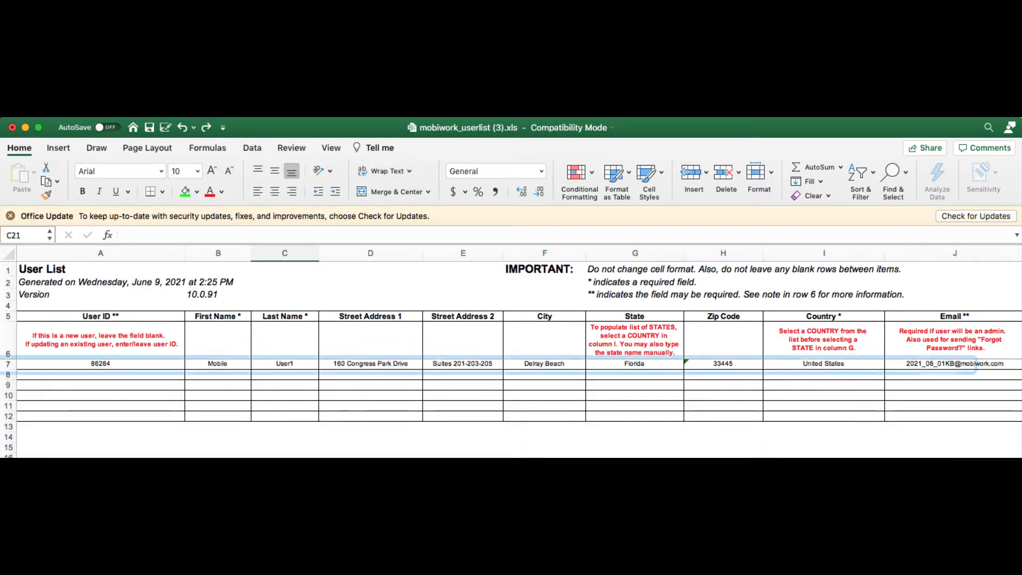
click(225, 369)
Step: Change row 7's name to TEST TESTING and enter a new test e-mail address
text(TEST)
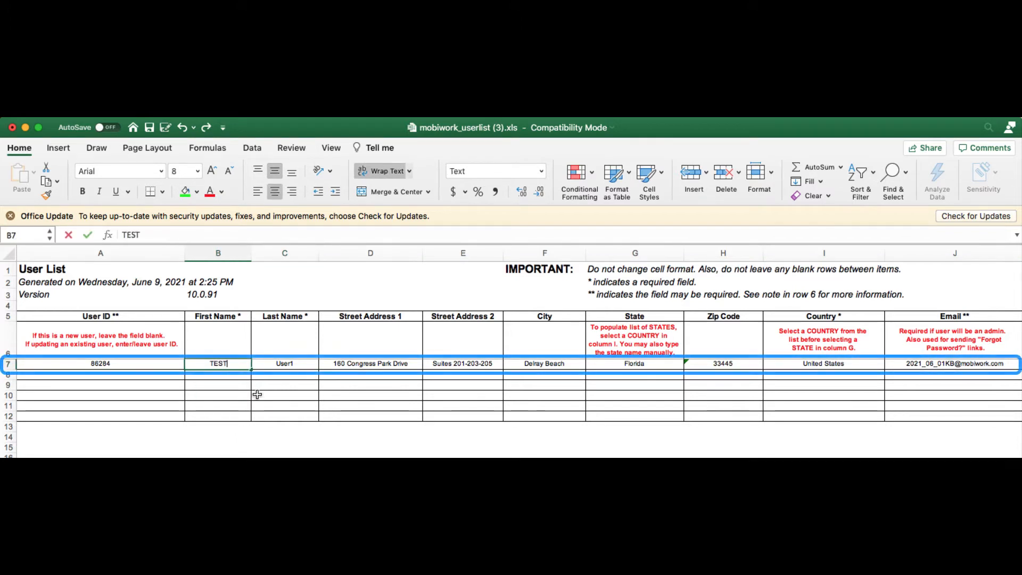
key(Tab)
text(TESTING)
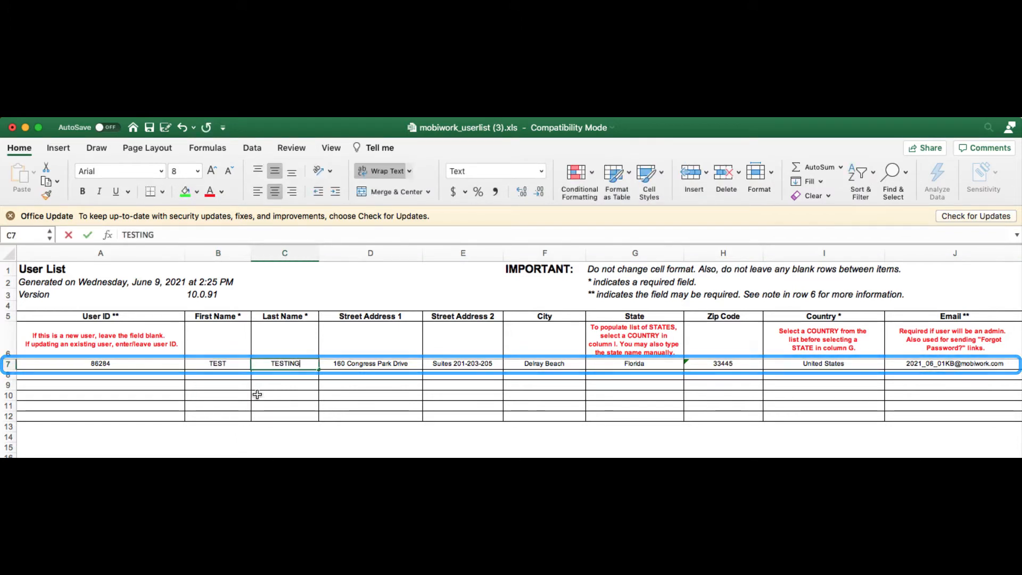
click(918, 363)
text(TEST)
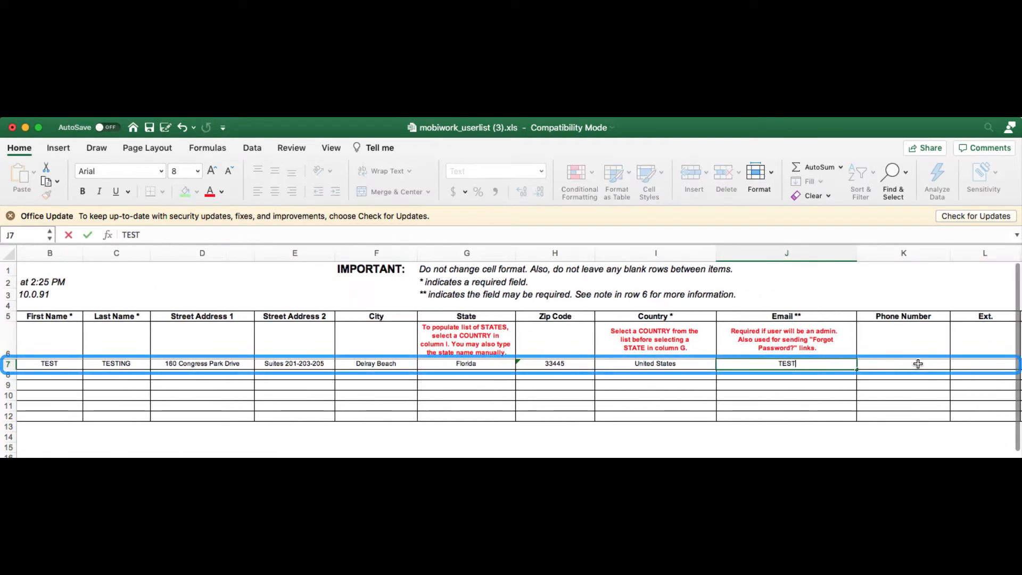
text(@TESTING.COM)
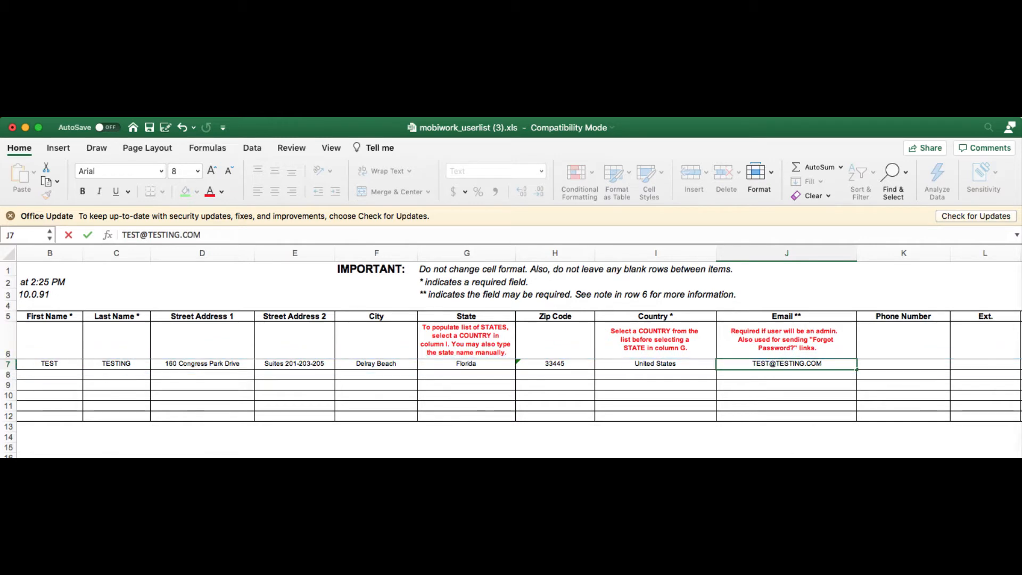
key(Return)
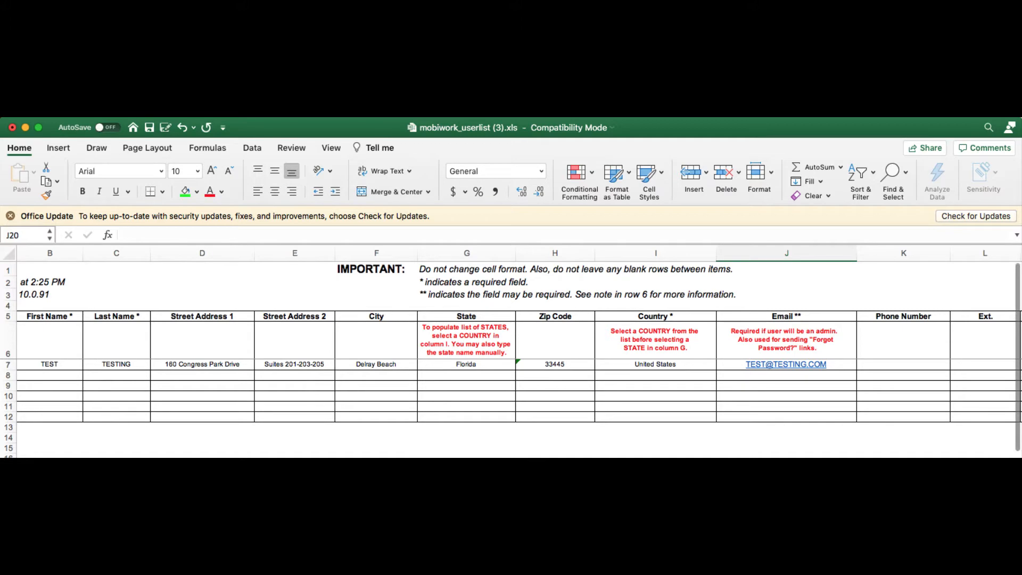
scroll(521, 346, right, 15)
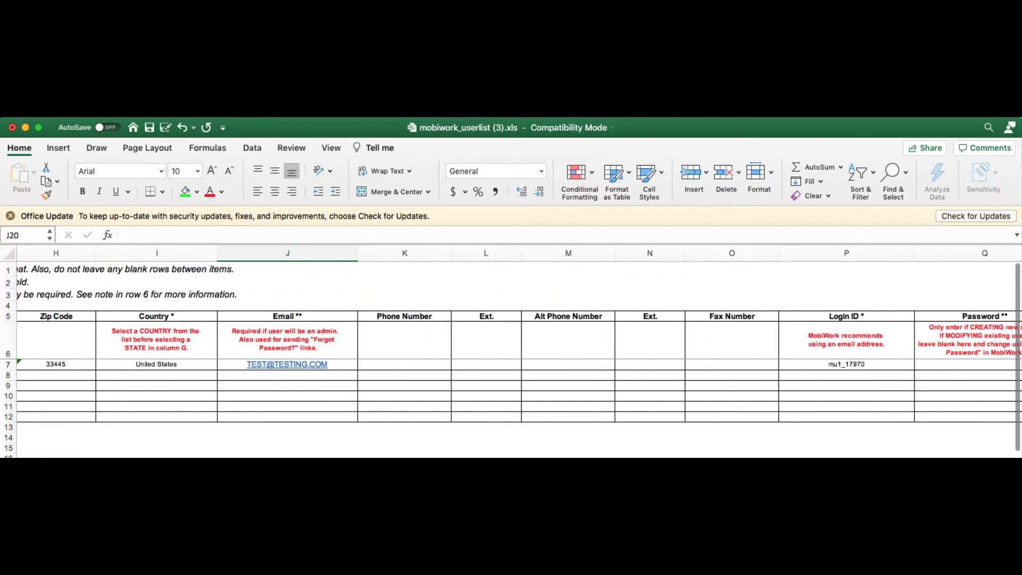
scroll(521, 346, right, 5)
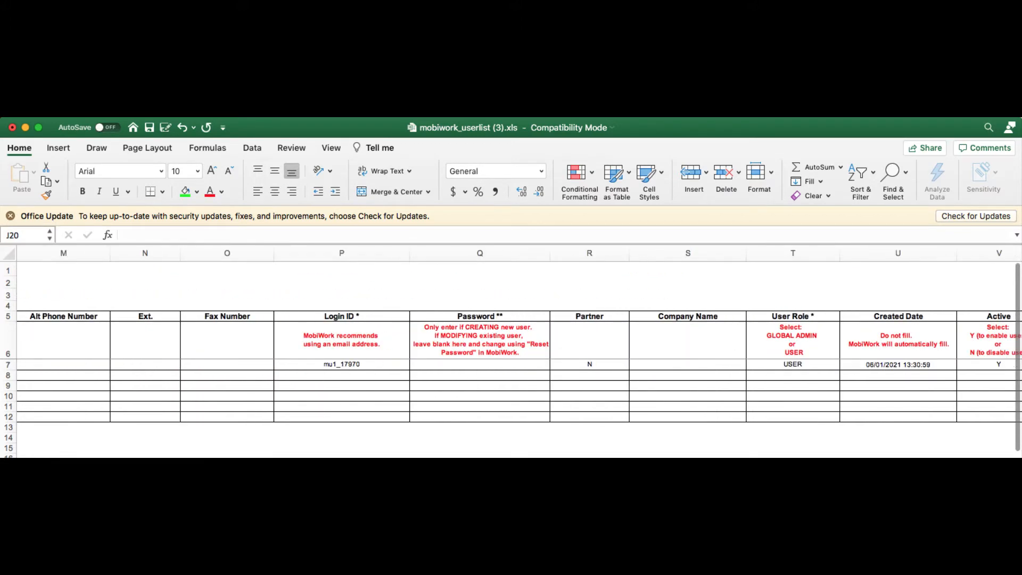
scroll(520, 346, right, 2)
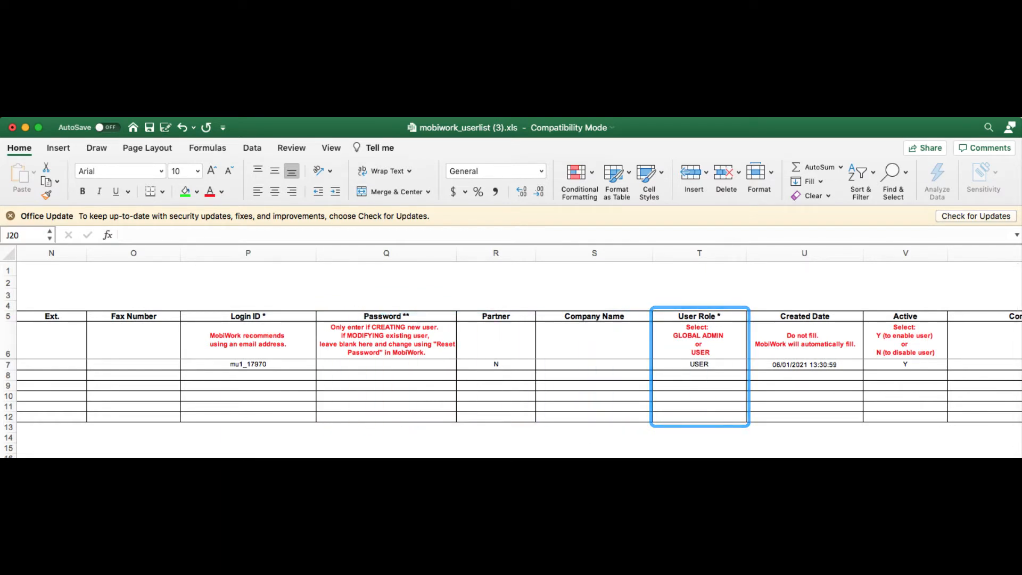
click(741, 366)
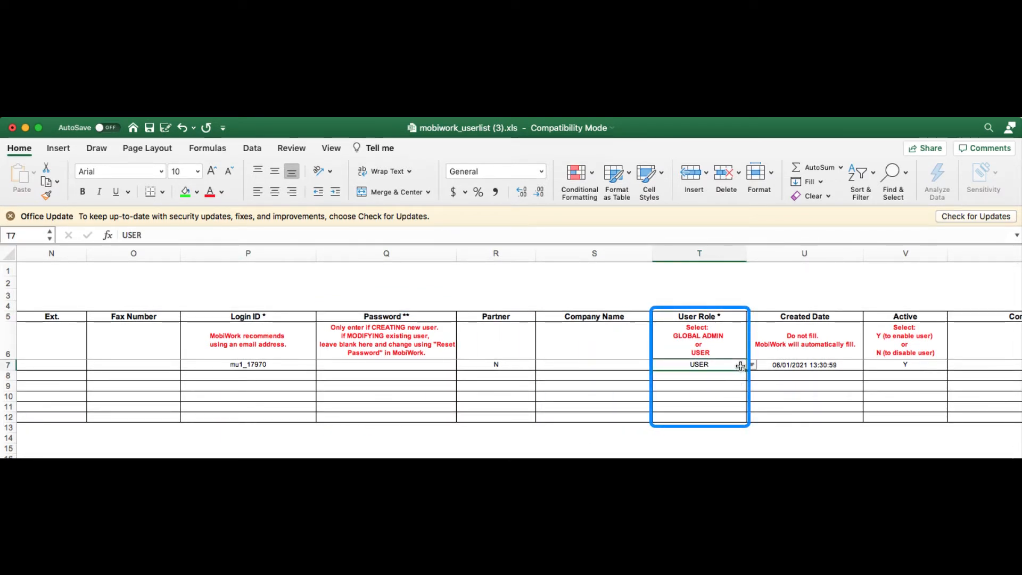
click(751, 364)
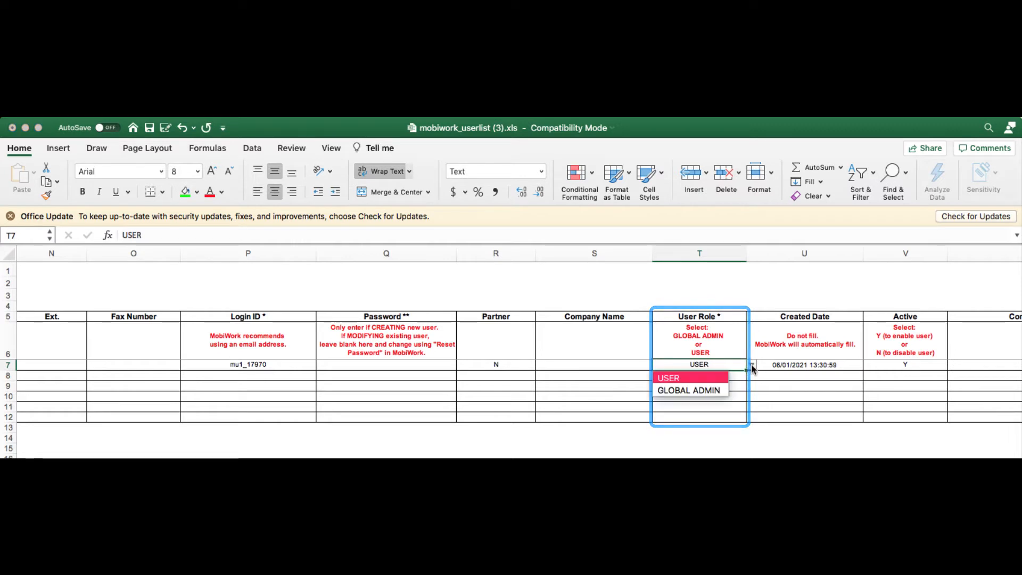
click(724, 379)
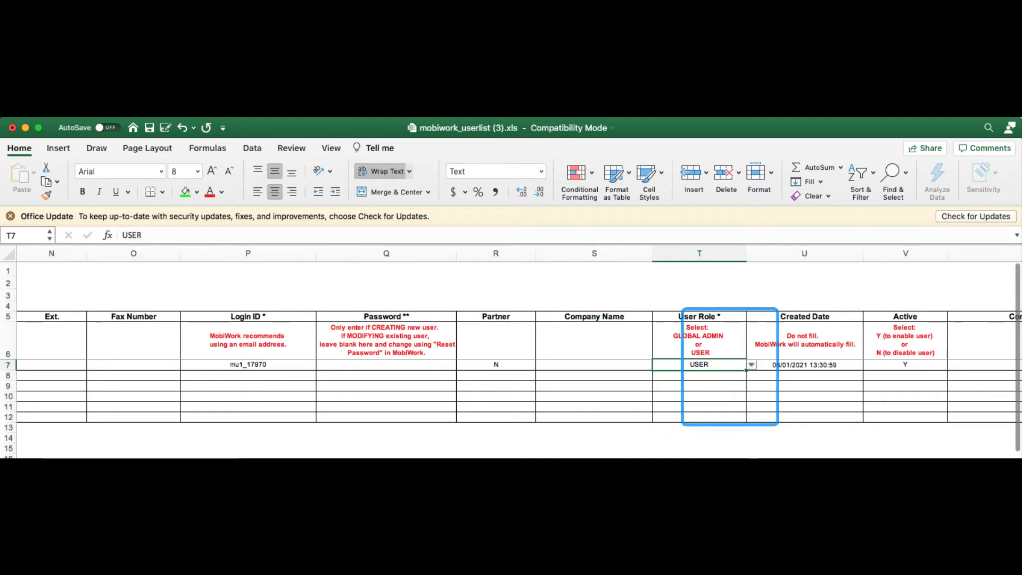
scroll(511, 362, left, 12)
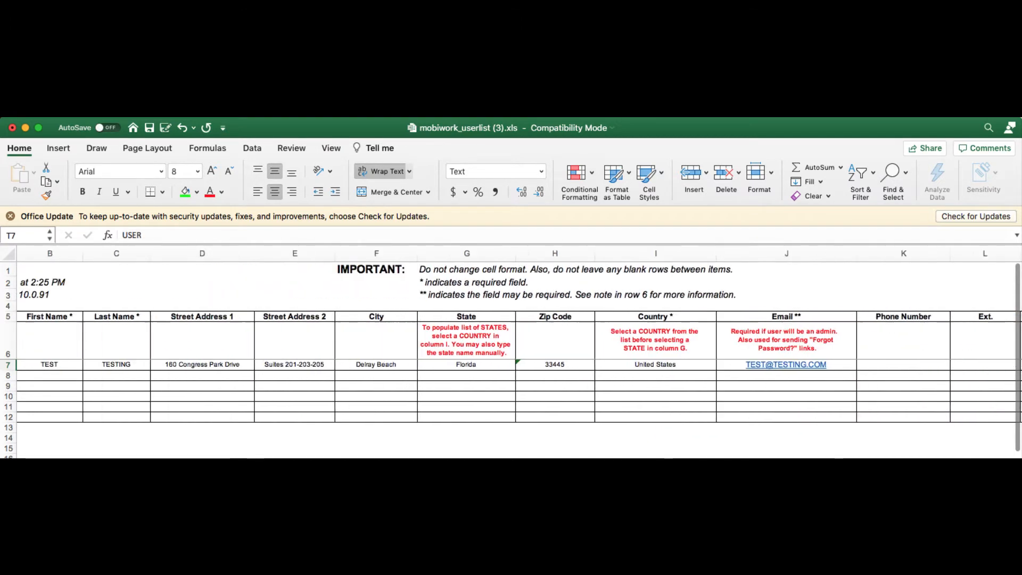
scroll(511, 362, left, 2)
Step: Add NEW USER in row 8 with the first user's address details and a test e-mail
click(218, 375)
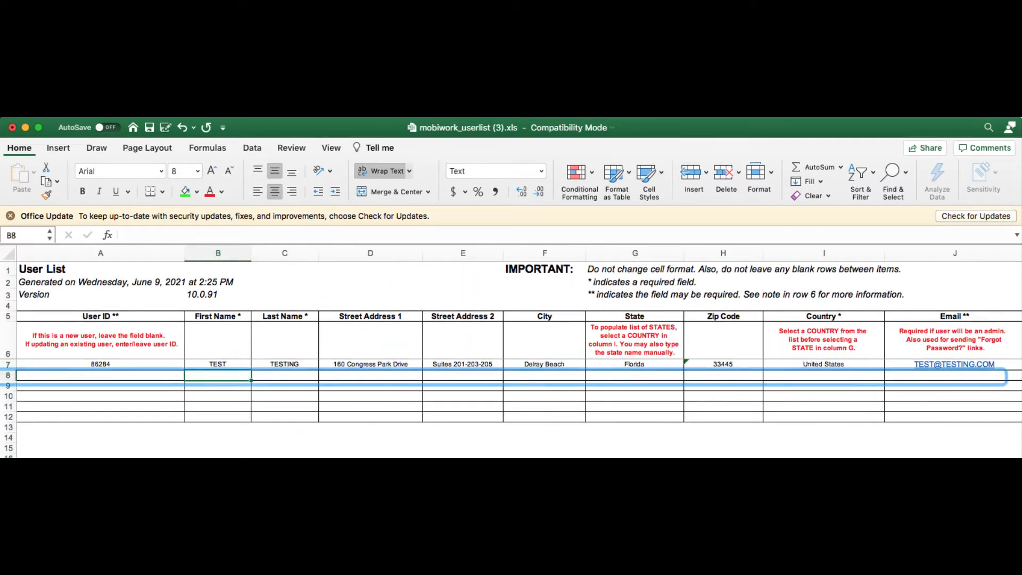
text(NEW)
key(Tab)
text(USE)
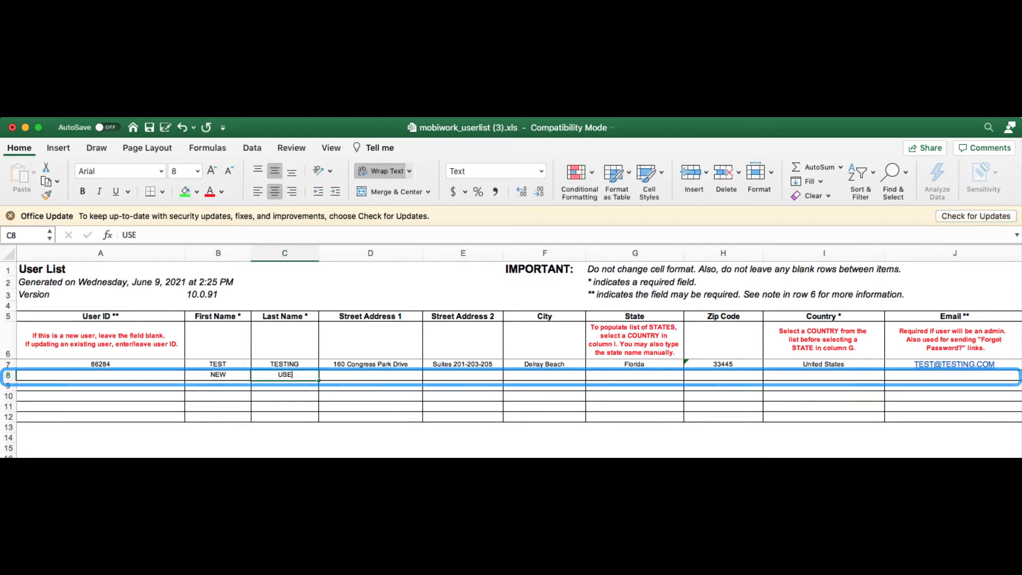
text(R)
drag(863, 367, 367, 365)
key(super+c)
click(353, 378)
key(super+v)
scroll(353, 378, right, 4)
click(726, 375)
text(TEST2@TESTING.CO)
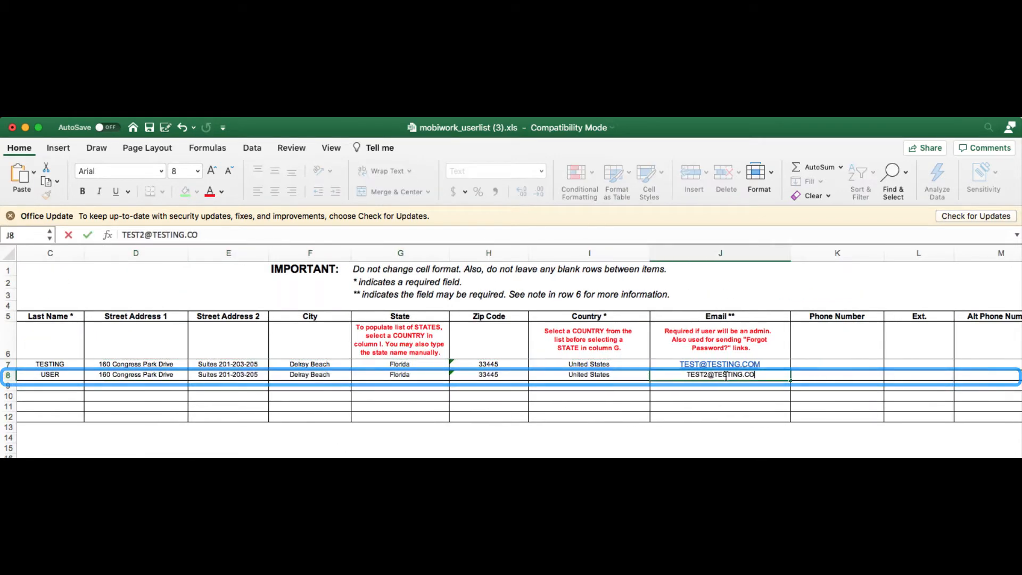
text(M)
Step: Give the new user a login ID, a password and the GLOBAL ADMIN role
scroll(726, 376, right, 5)
click(475, 378)
text(TEST_USER17970)
click(571, 376)
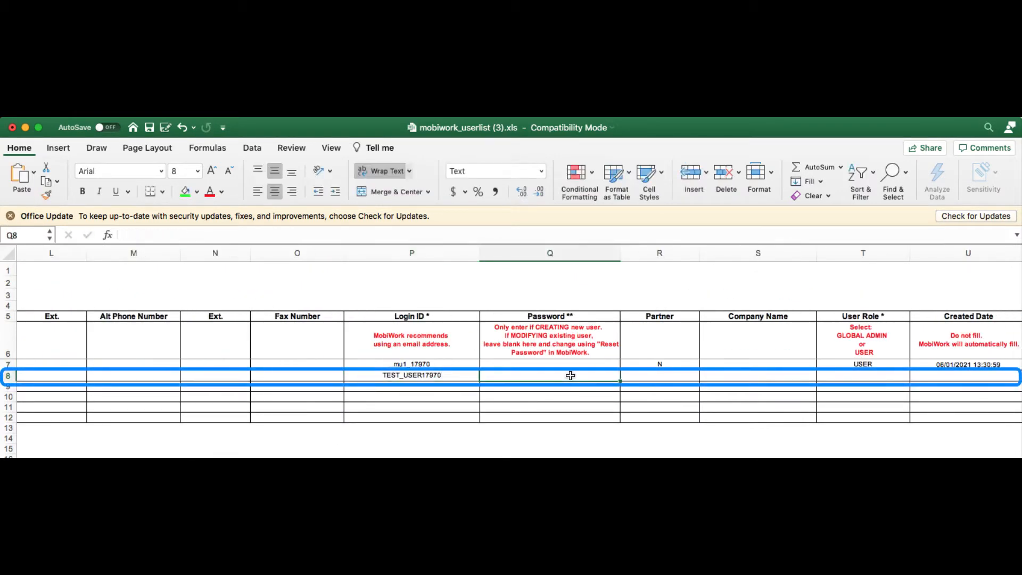
text(MOBIWORK123)
click(873, 376)
click(915, 376)
click(885, 389)
Step: Save the workbook as NEW_USER_EXCEL.xls in Downloads
scroll(886, 398, left, 10)
click(165, 130)
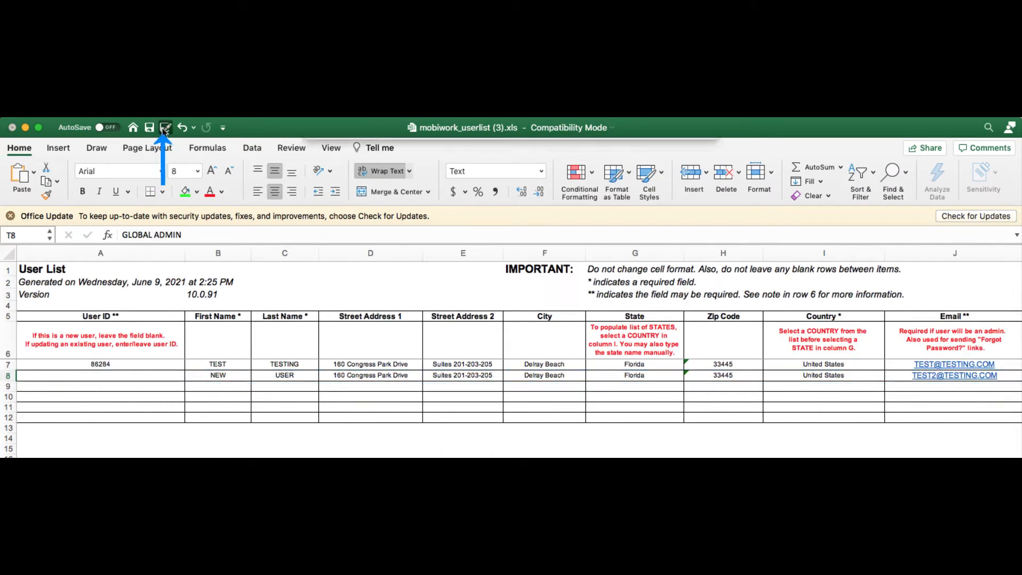
text(NEW_USER_EXCEL)
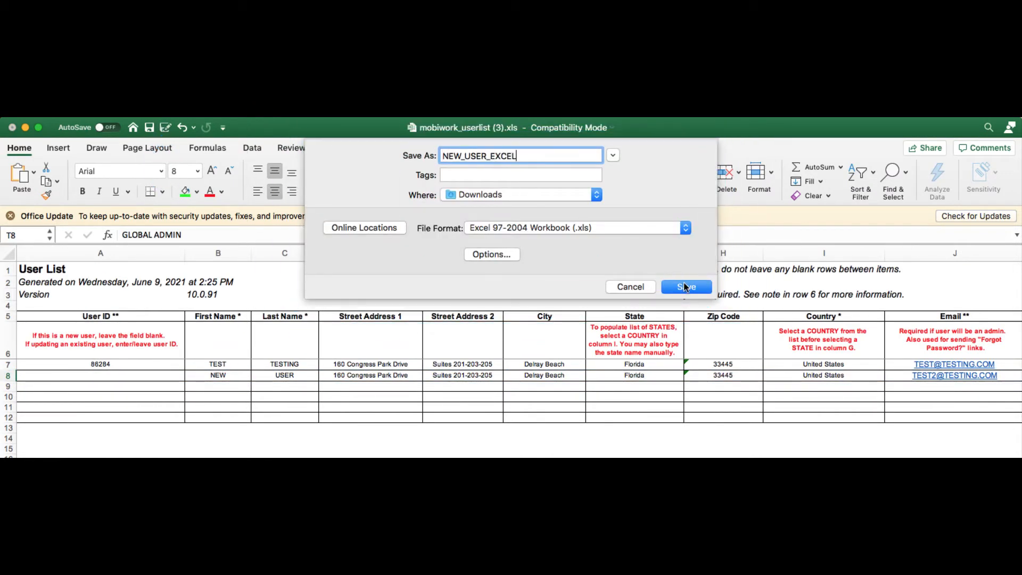
click(685, 287)
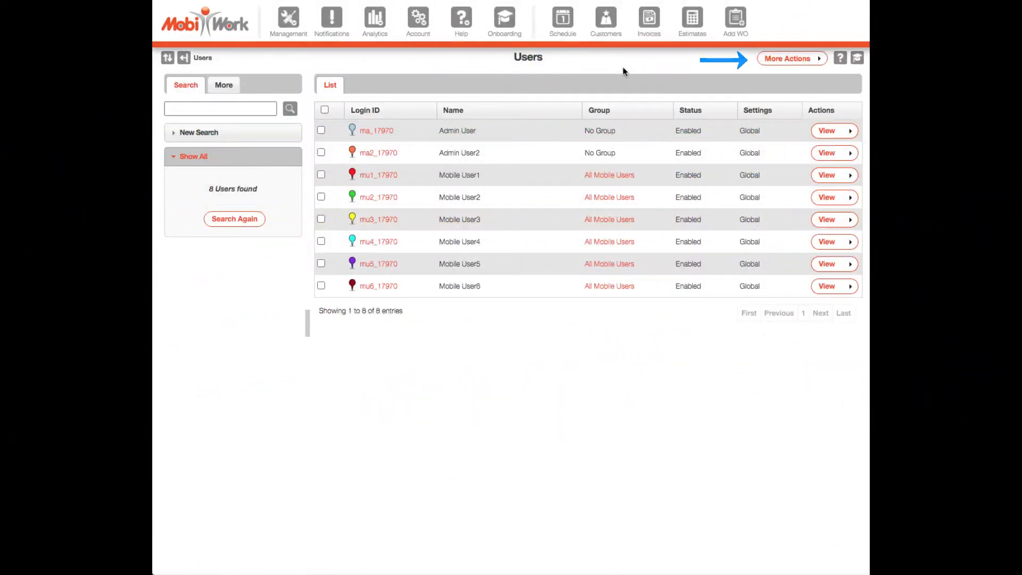
Step: Import NEW_USER_EXCEL.xls via Import from Excel, creating NEW USER and updating the existing user
click(797, 60)
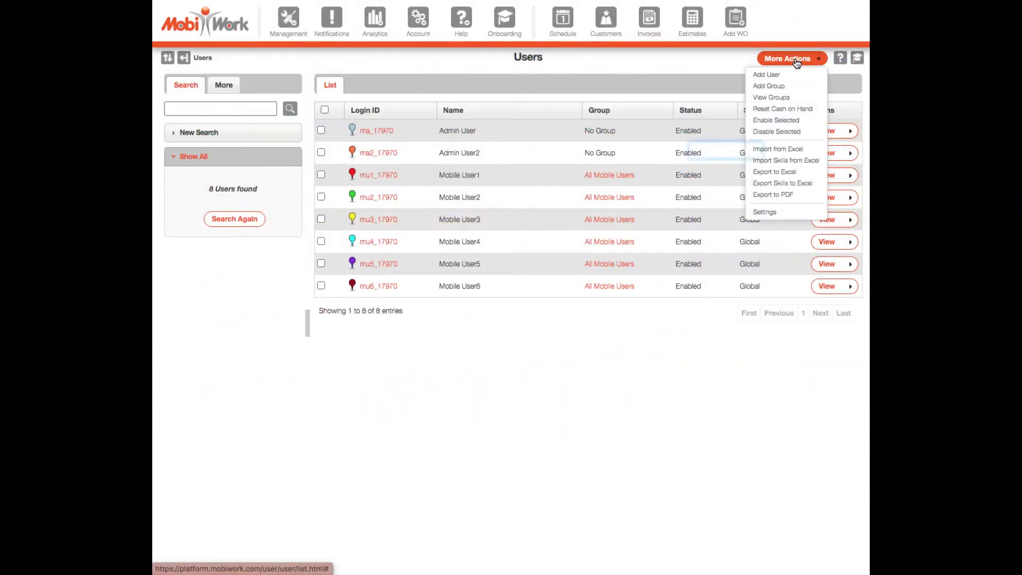
click(823, 153)
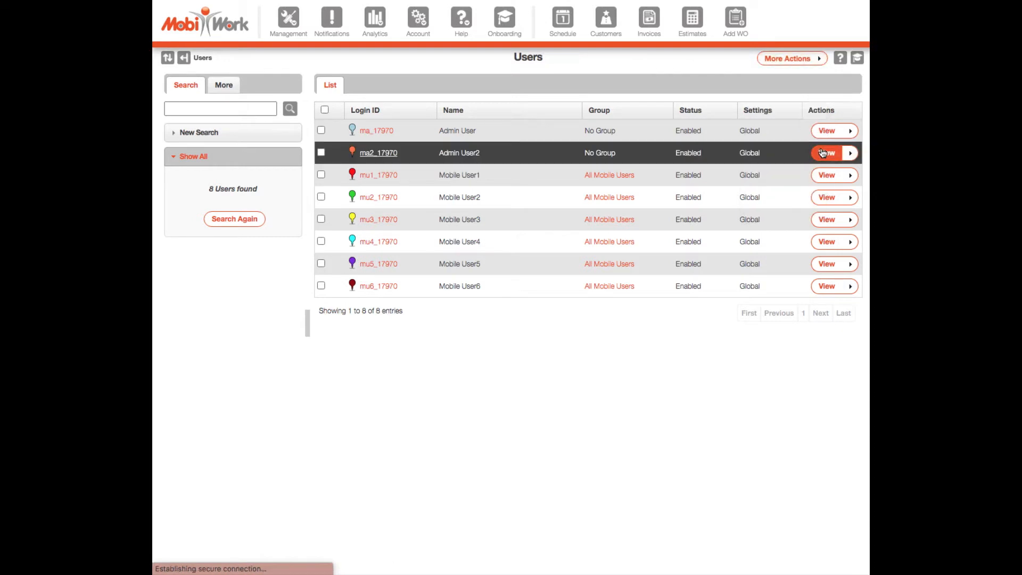
click(353, 88)
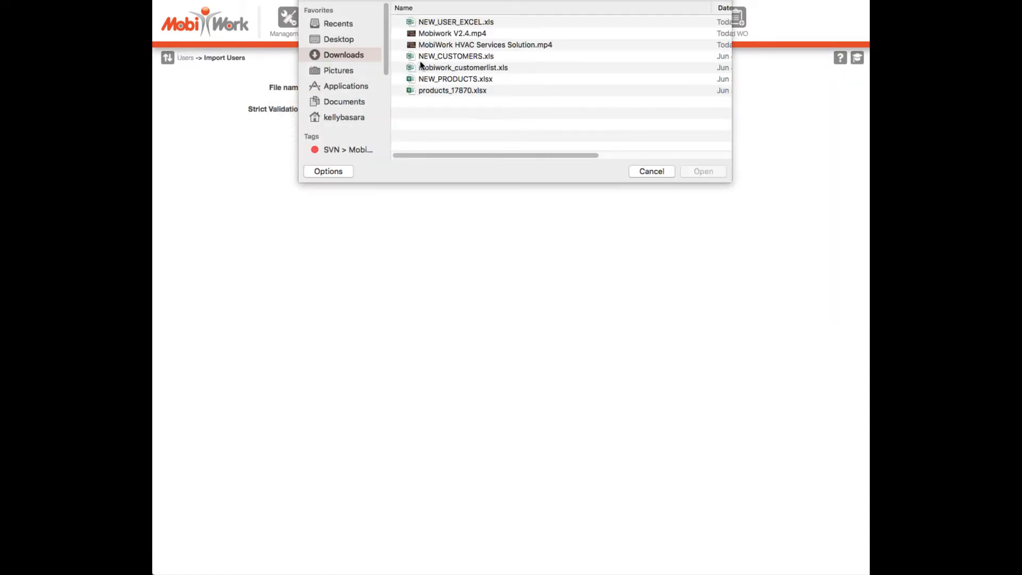
click(501, 23)
click(698, 173)
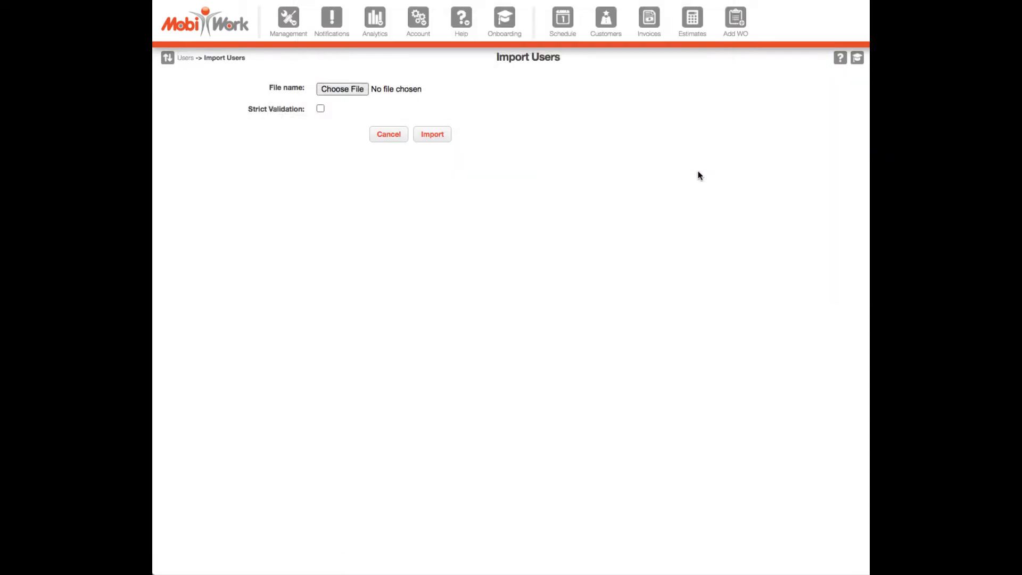
click(434, 134)
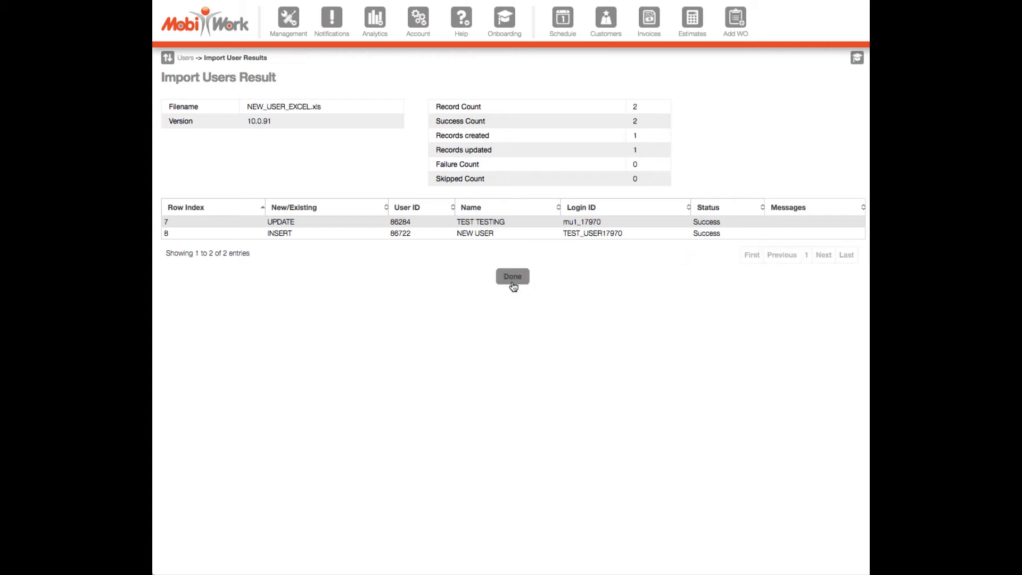
Step: Close the import results and open the new NEW USER account's details and actions
click(512, 282)
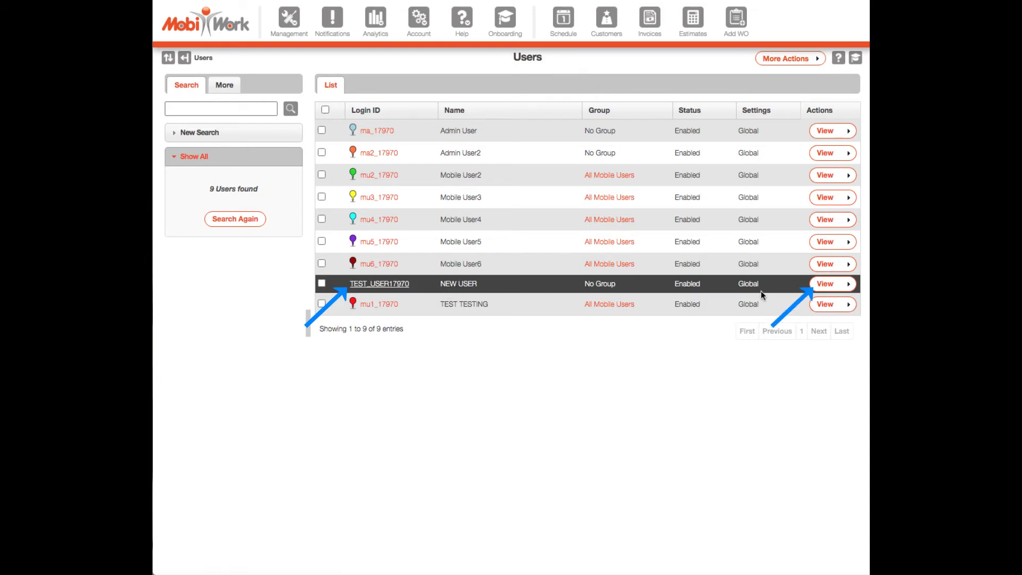
click(824, 283)
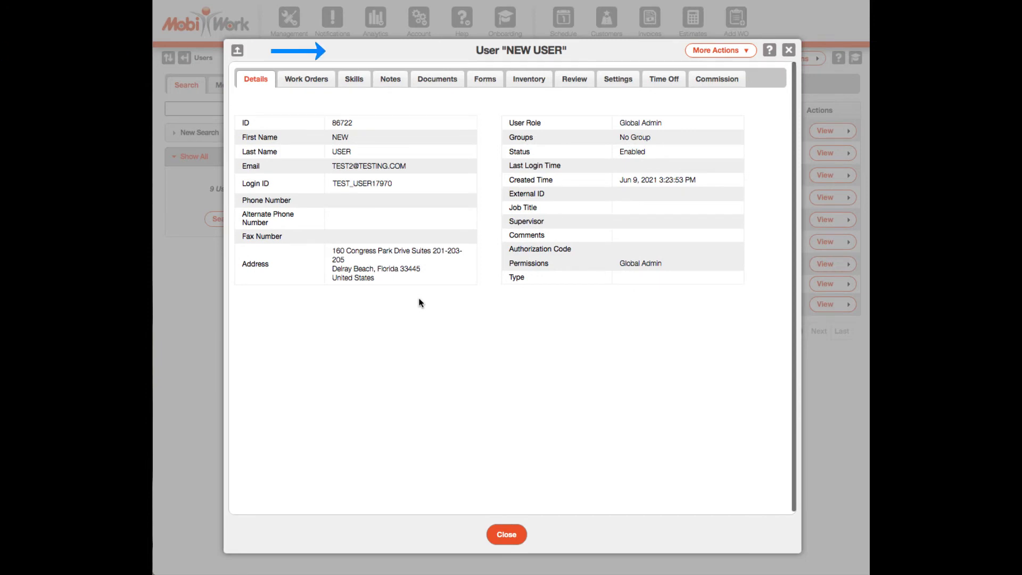
click(713, 54)
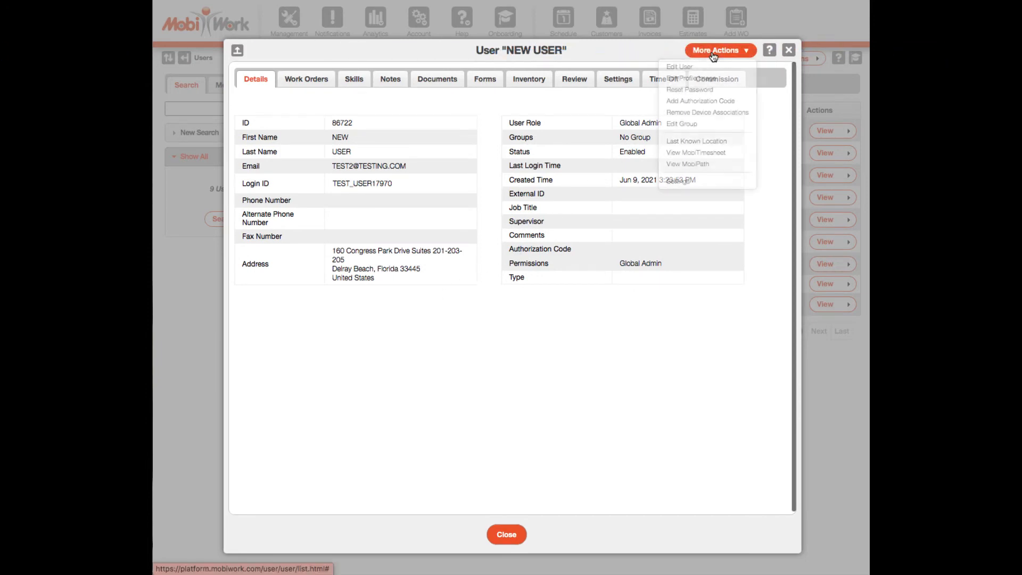
Step: Reset NEW USER's password to a new value and acknowledge the confirmation
click(742, 91)
click(612, 101)
text(p)
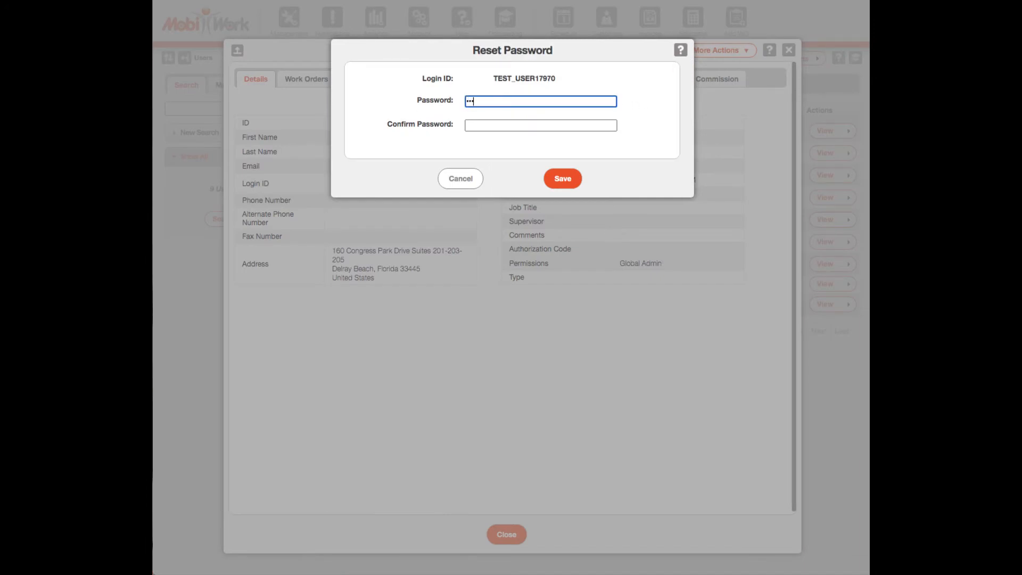
text(1)
key(Tab)
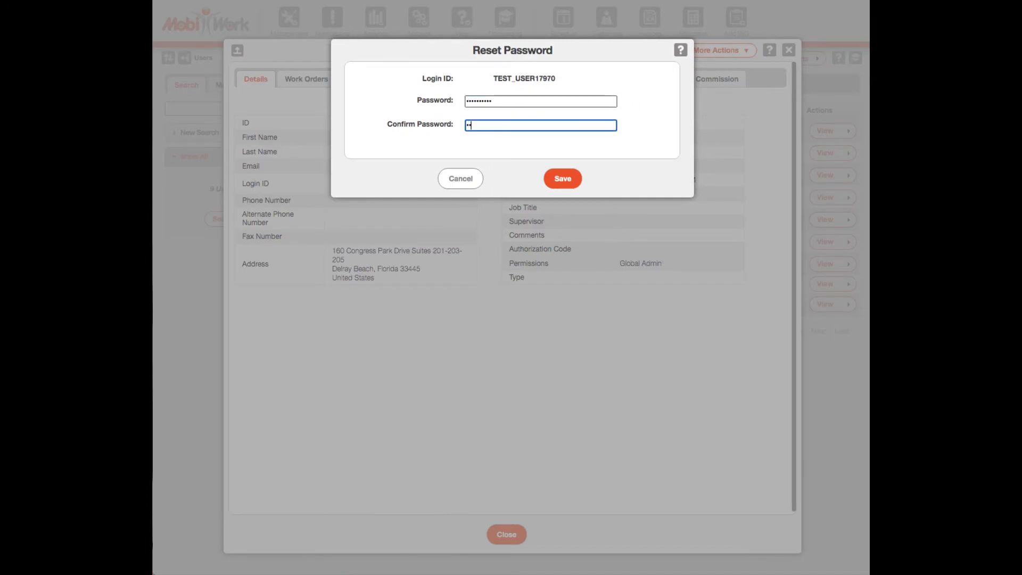
click(563, 178)
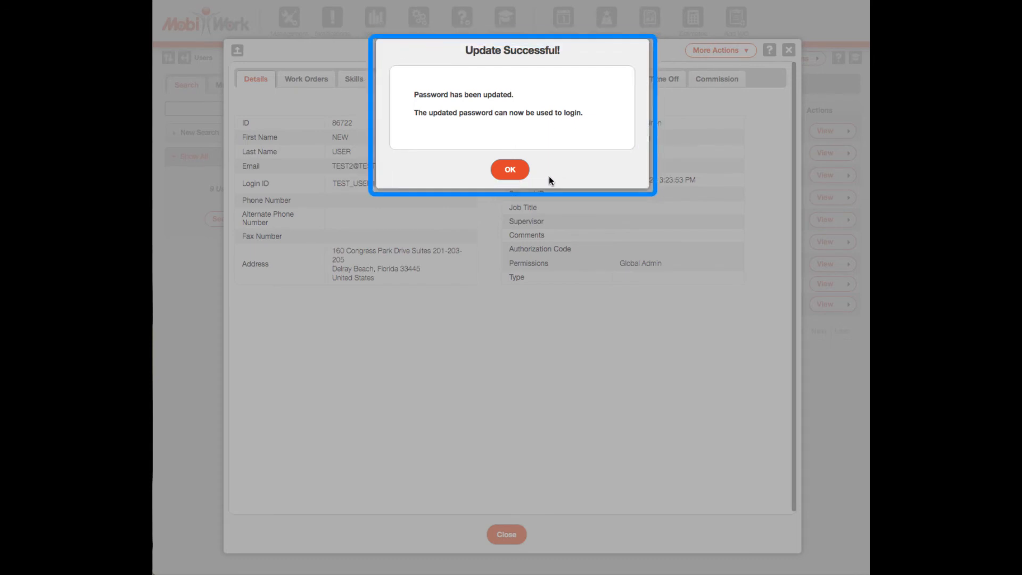
click(510, 170)
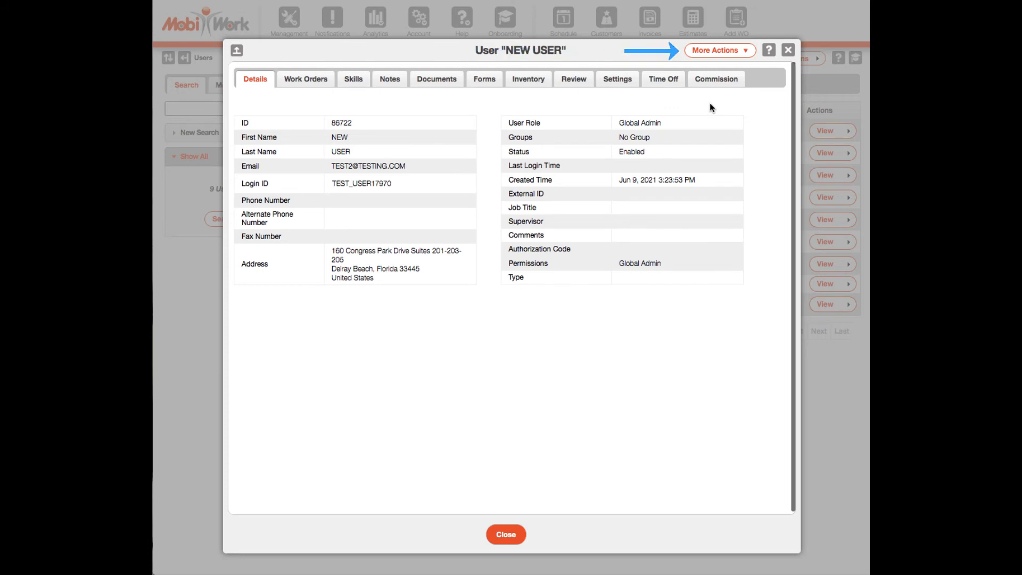
Step: Set NEW USER's permission to Mobile User in the All Mobile Users group, save and close
click(740, 56)
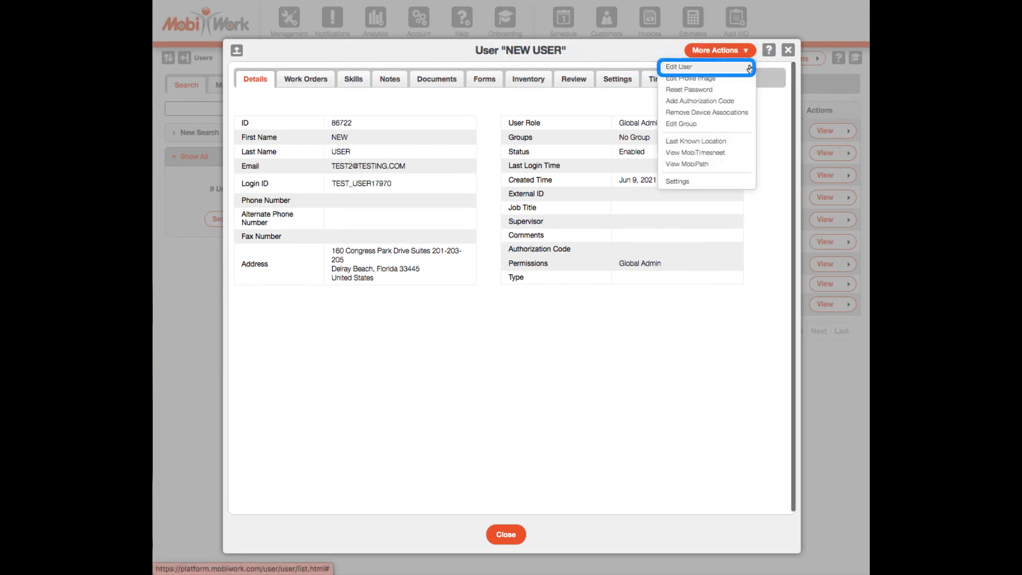
click(751, 68)
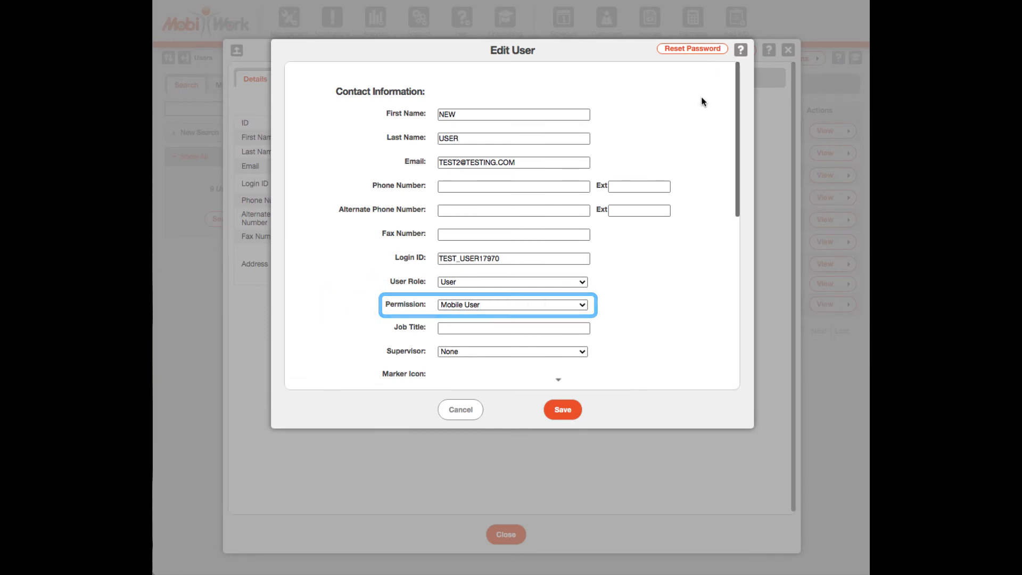
click(582, 304)
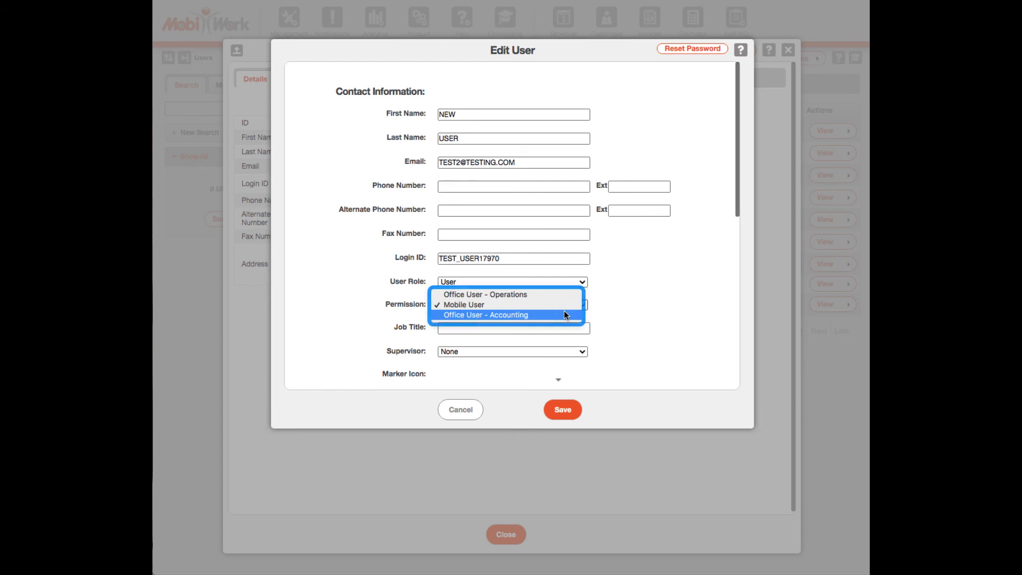
click(562, 304)
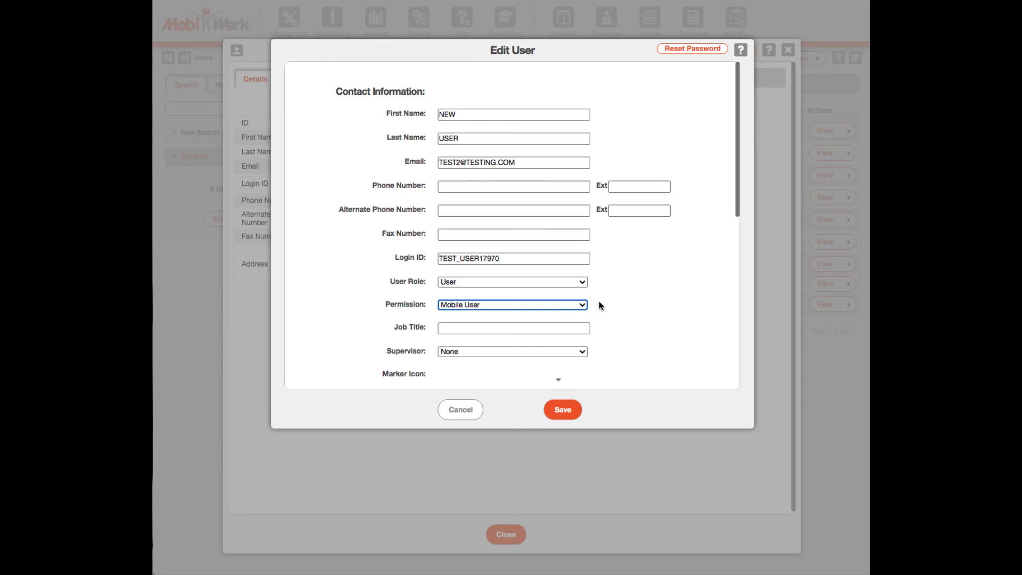
scroll(599, 304, down, 3)
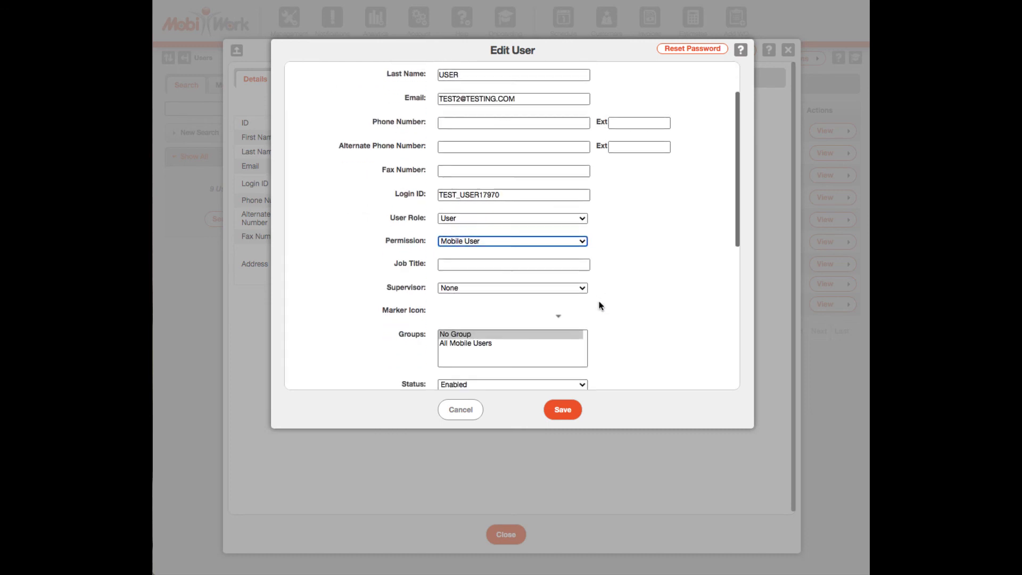
click(580, 302)
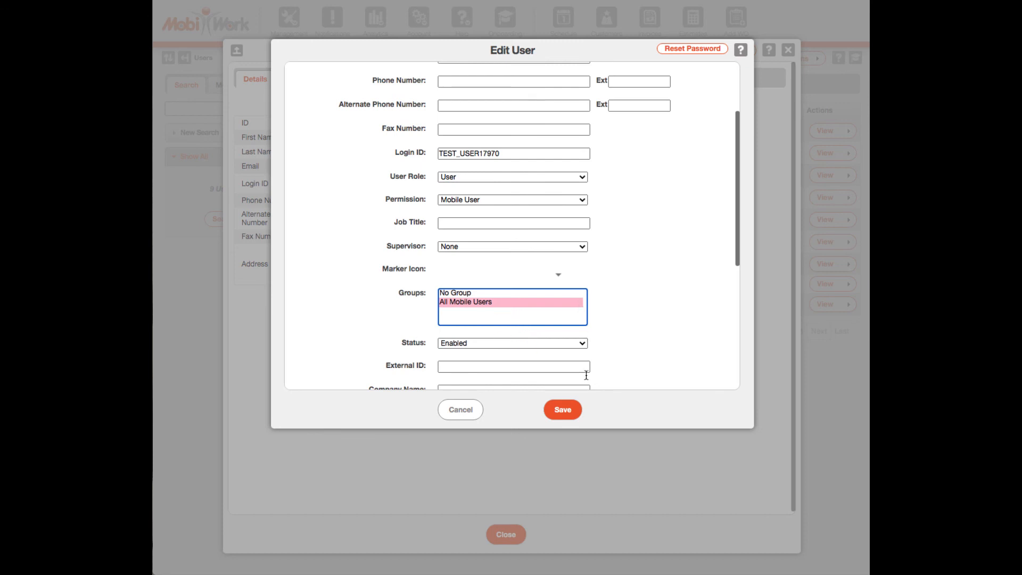
click(563, 409)
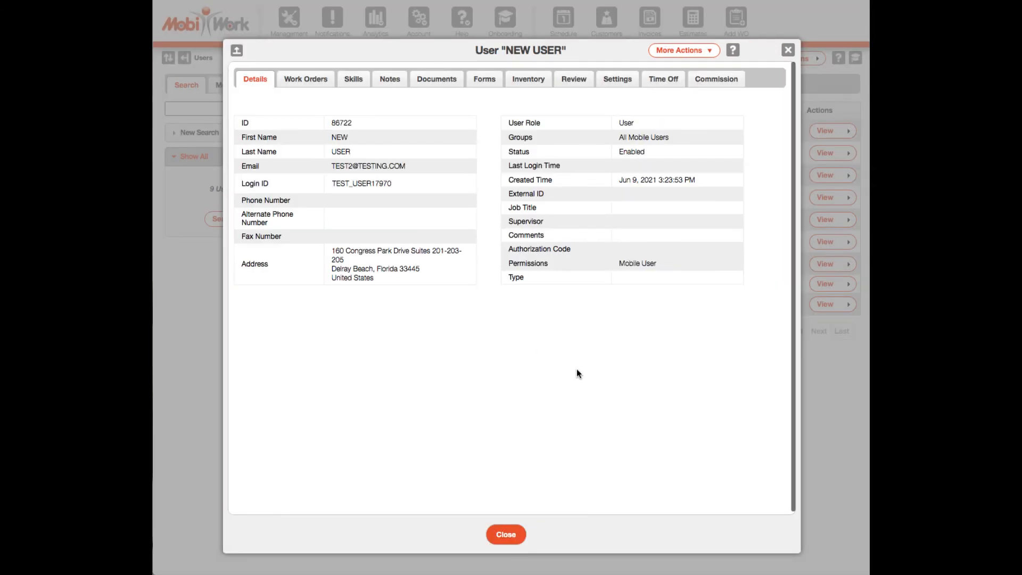
click(508, 534)
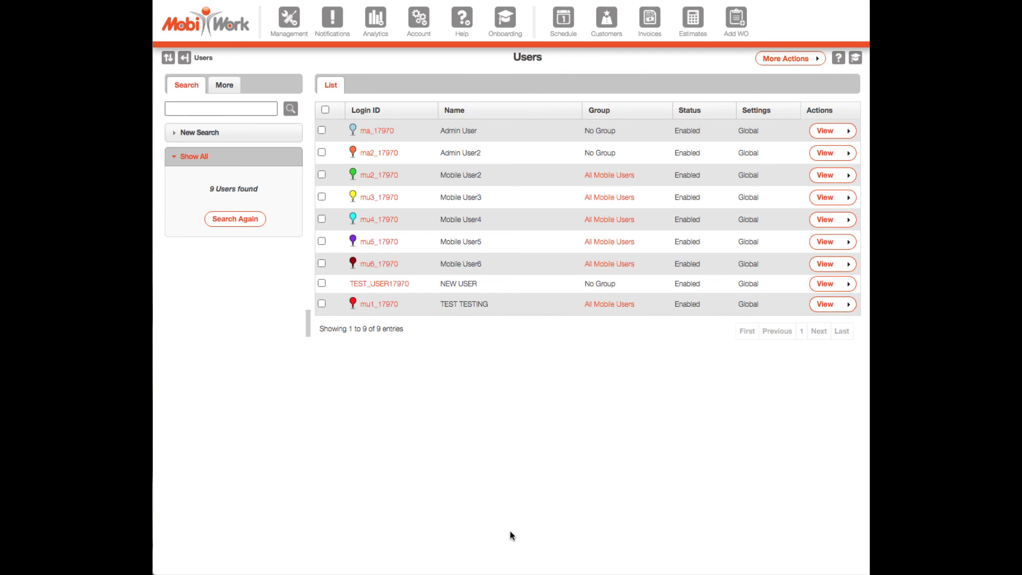